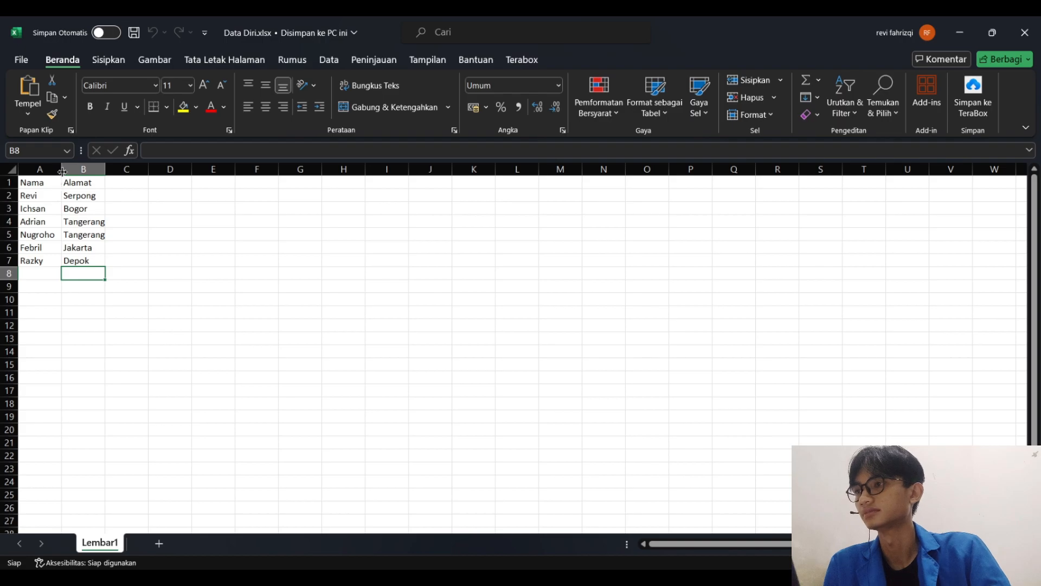
Widen columns A and B of the name and address list, and close the Data Diri.xlsx workbook with its changes saved
drag(61, 171, 162, 172)
click(174, 237)
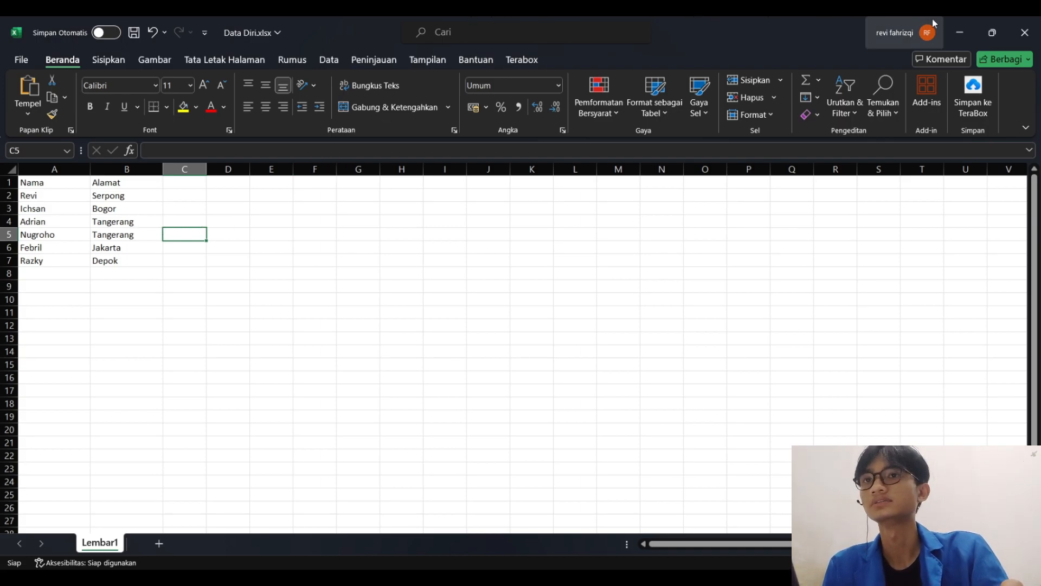
click(955, 24)
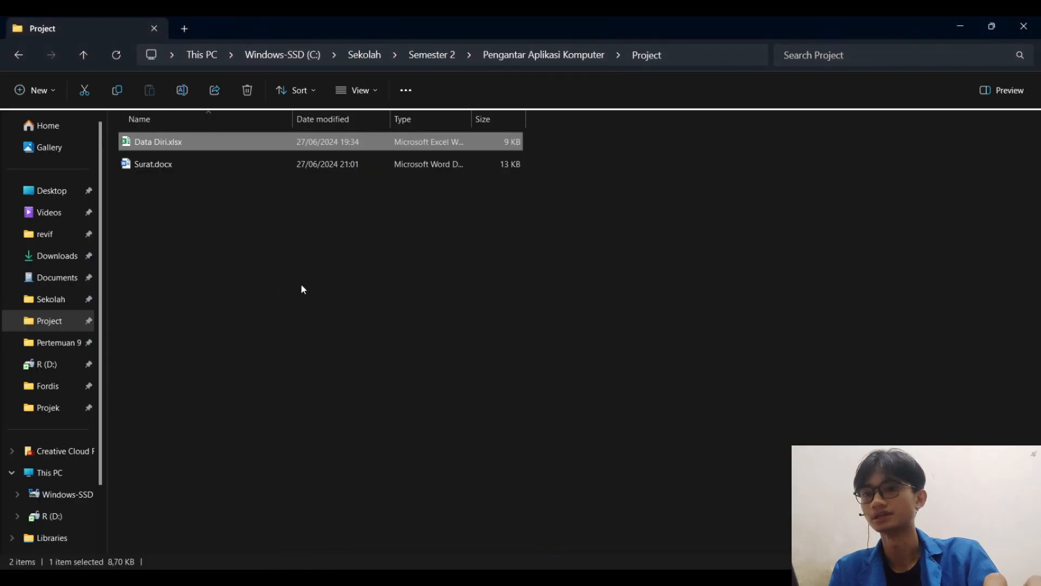
key(alt+Tab)
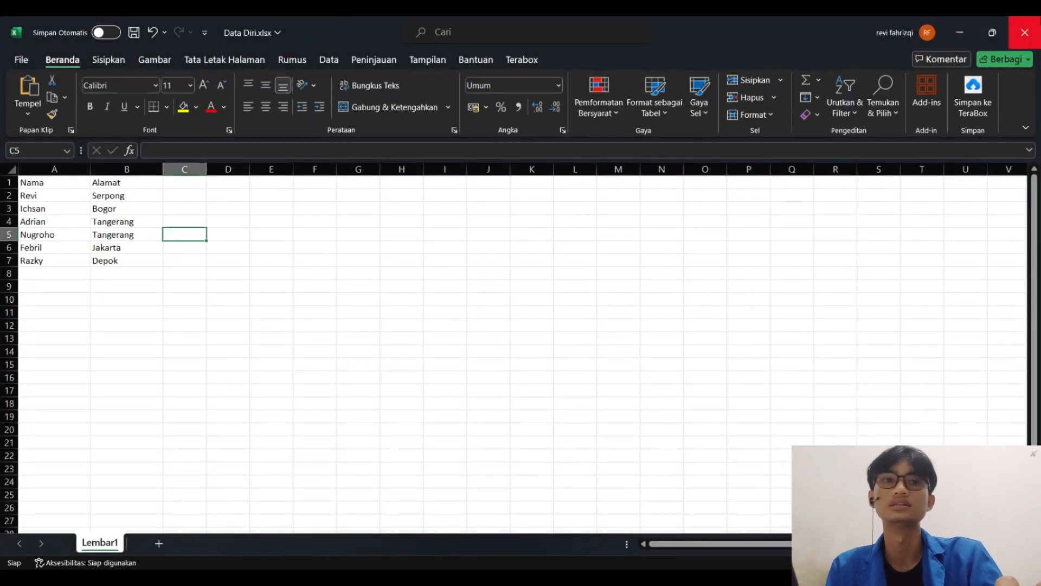
click(1025, 33)
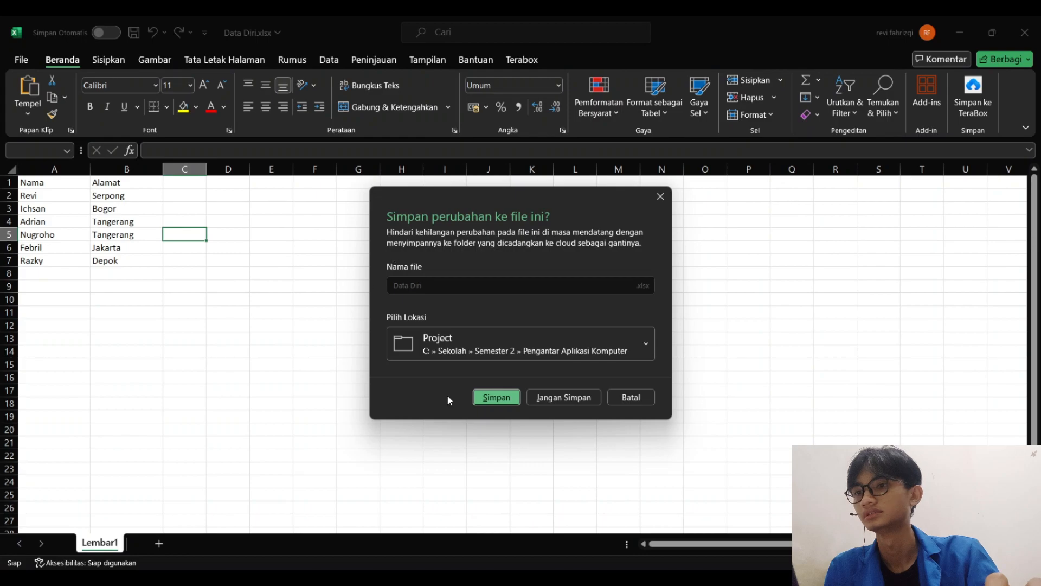
click(505, 402)
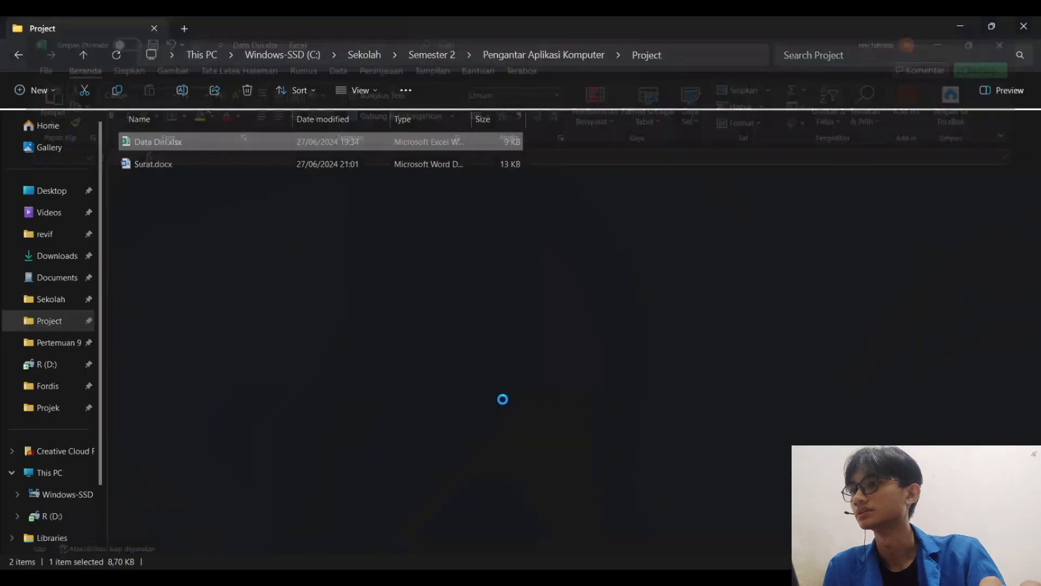
Open the letter Surat.docx from the Project folder and maximize its window
double_click(218, 165)
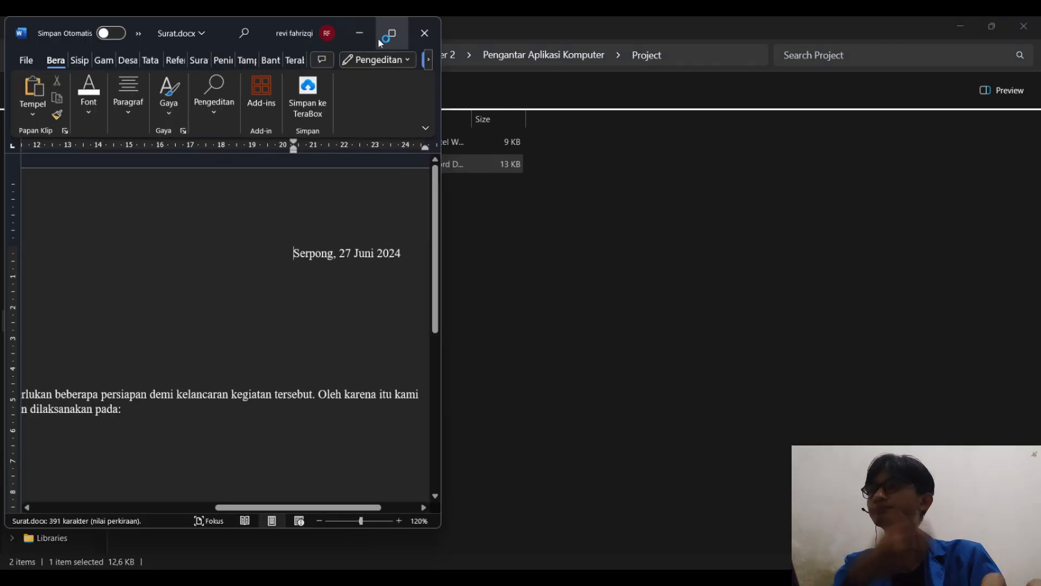
click(379, 38)
scroll(456, 211, down, 1)
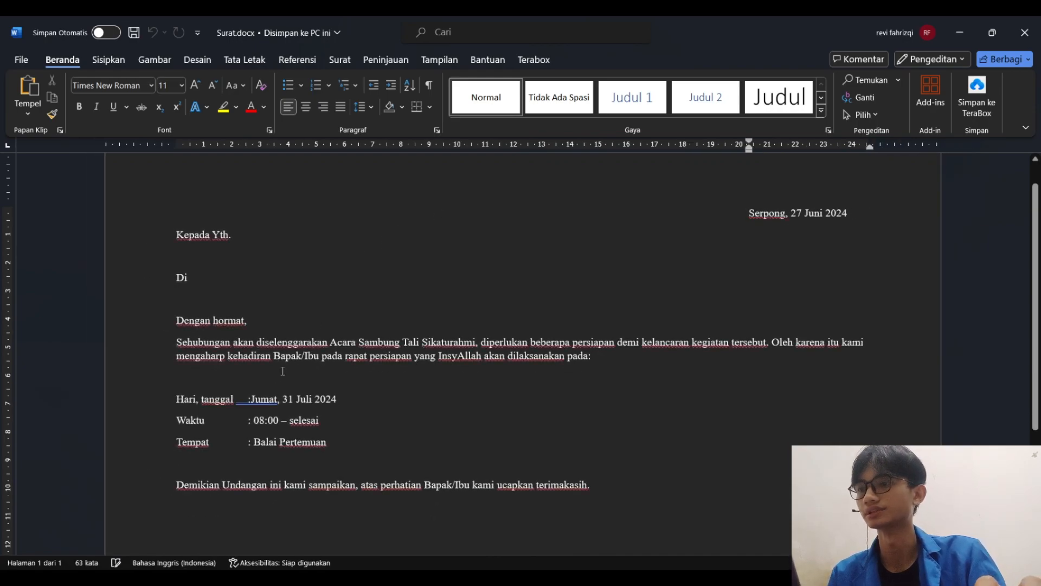
Add a space before "Jumat" in the date line and place the cursor on the blank line under "Kepada Yth.", ready for mail merge
click(252, 400)
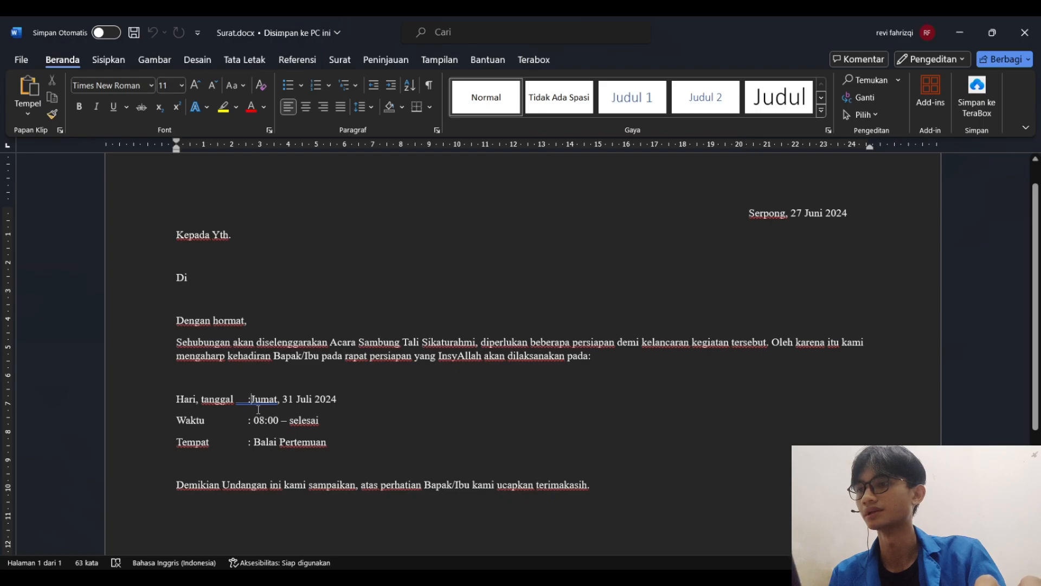
click(278, 231)
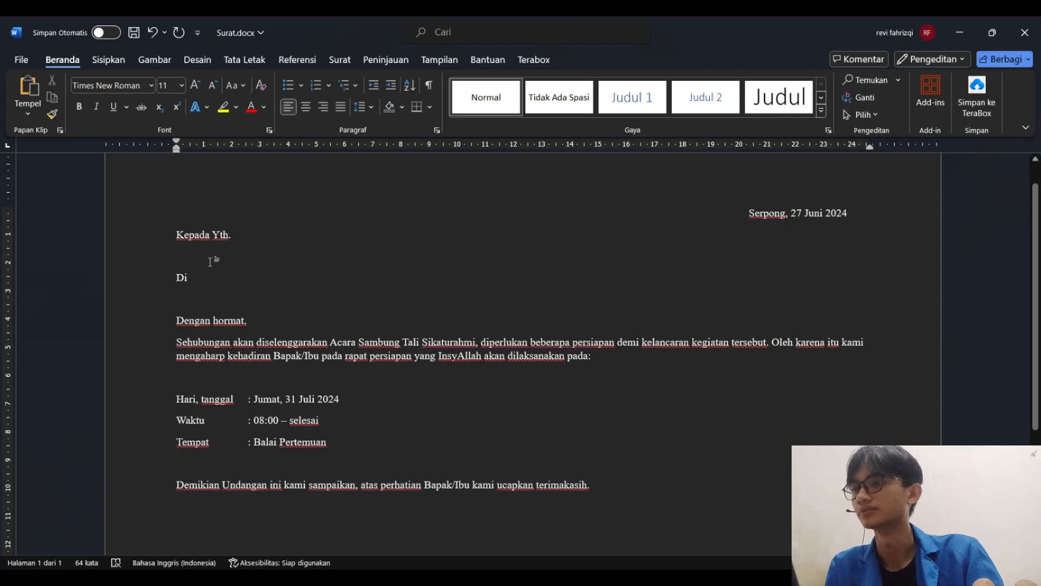
click(201, 279)
click(194, 296)
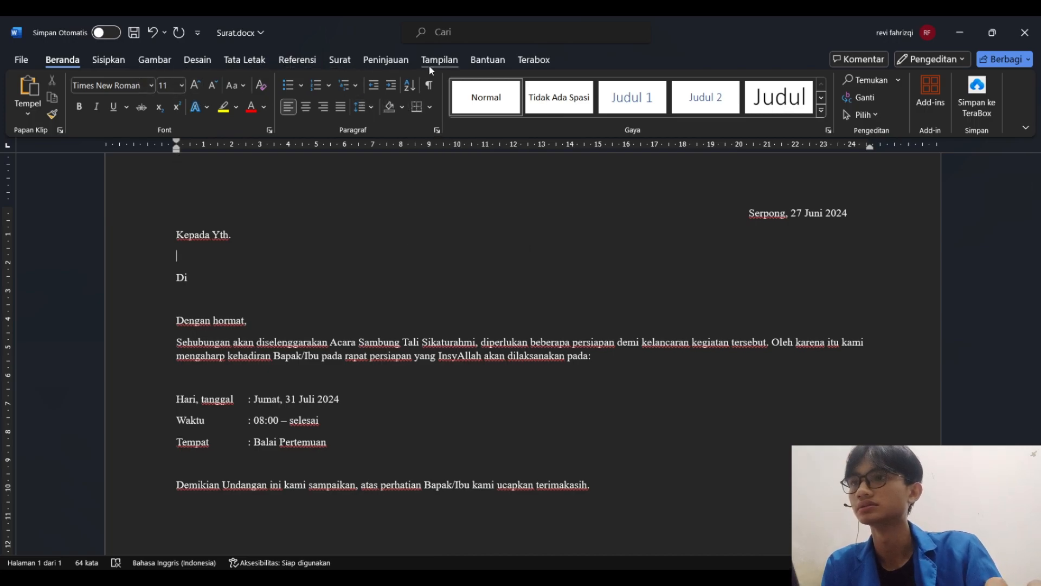
click(343, 68)
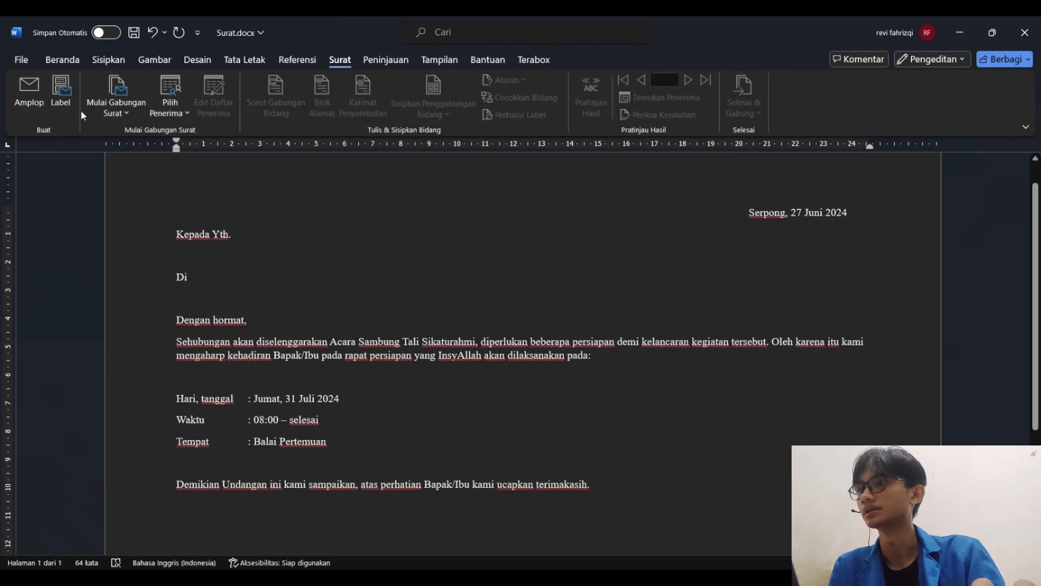
click(182, 120)
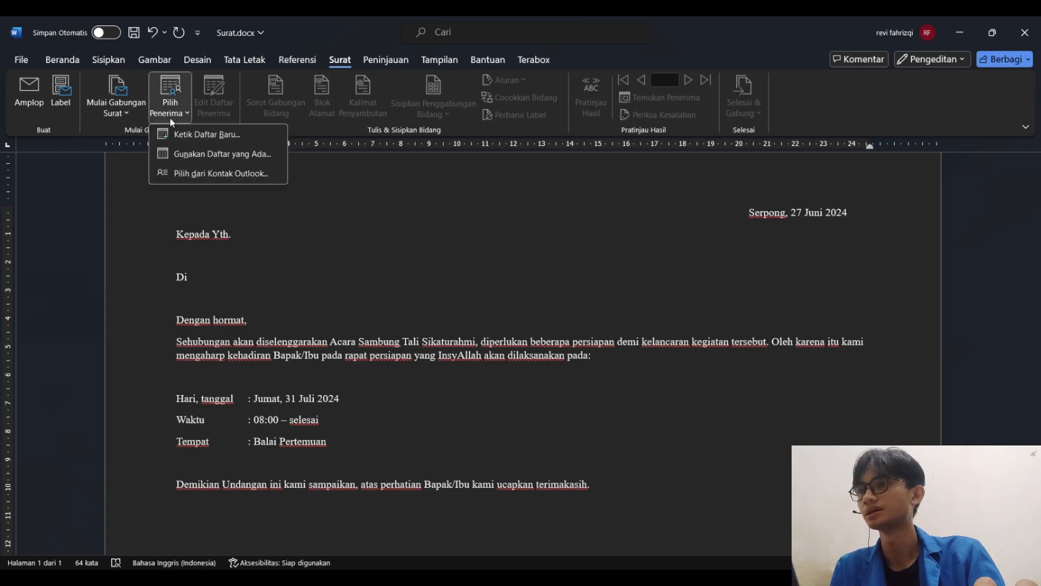
click(211, 135)
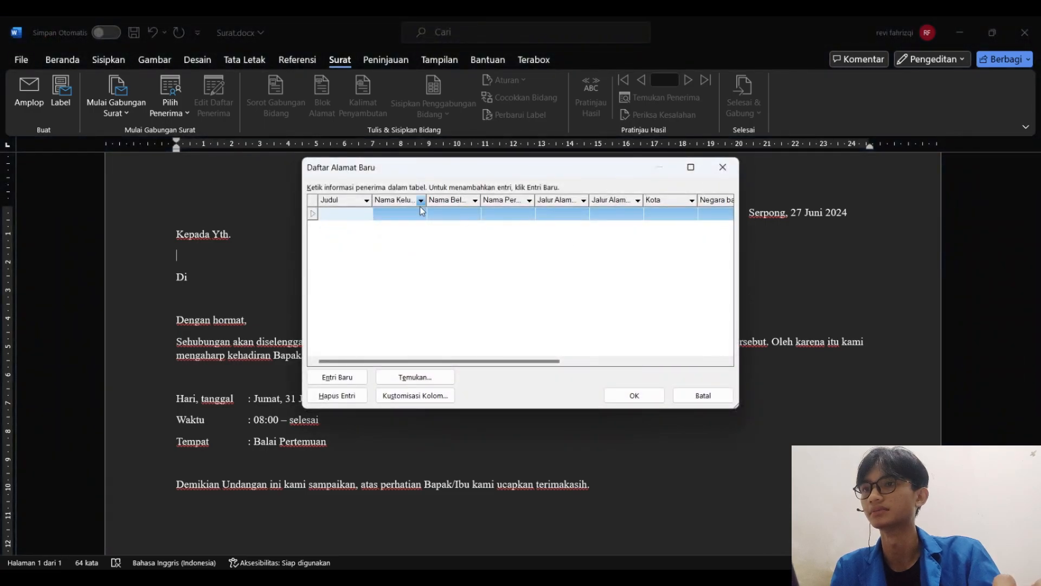
click(728, 175)
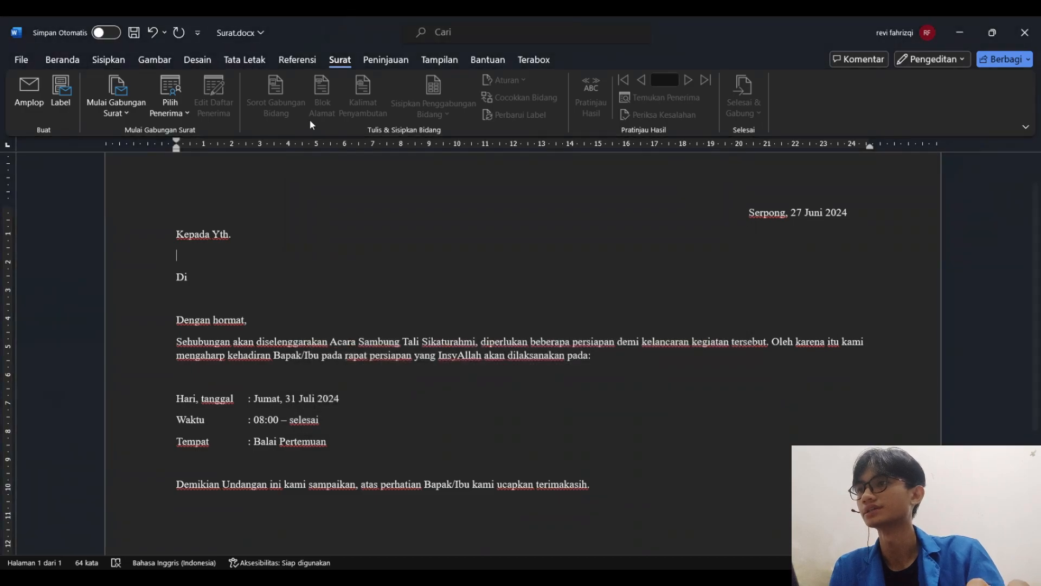
Use the existing Data Diri.xlsx from the Project folder as the recipient list, with table Lembar1$ and its first row as column headers
click(179, 114)
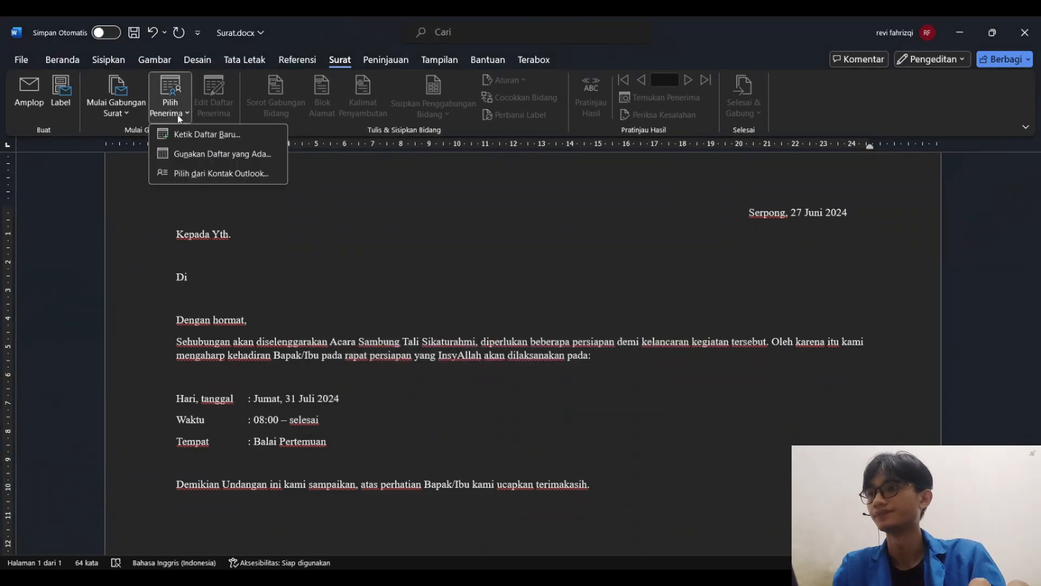
click(232, 154)
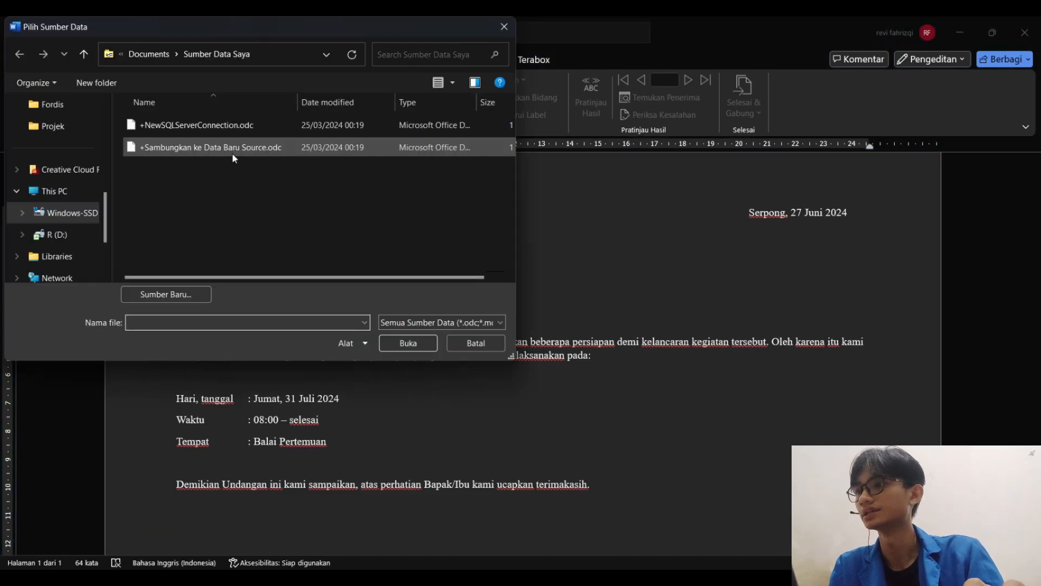
scroll(68, 150, up, 2)
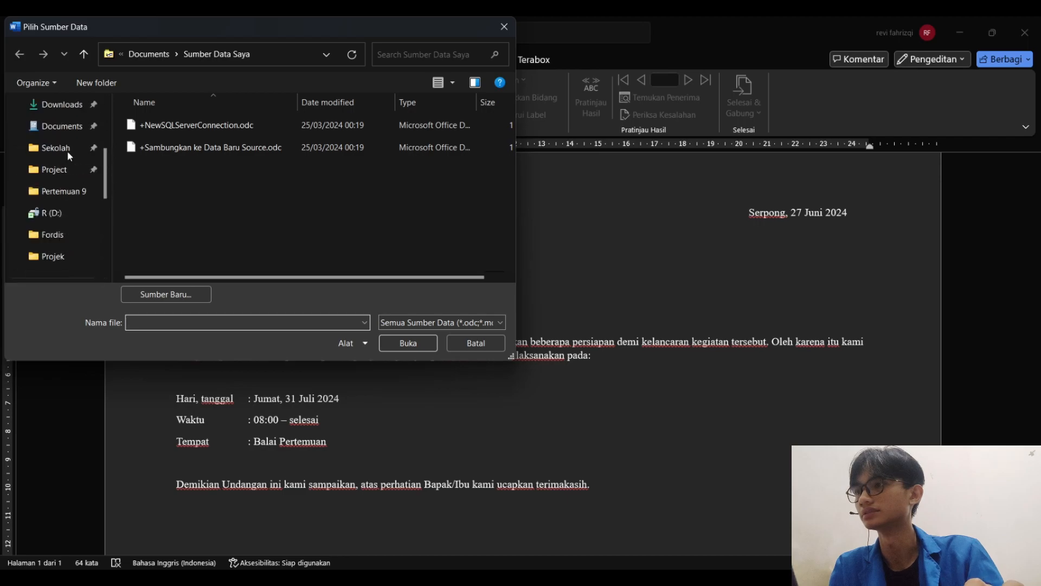
click(54, 169)
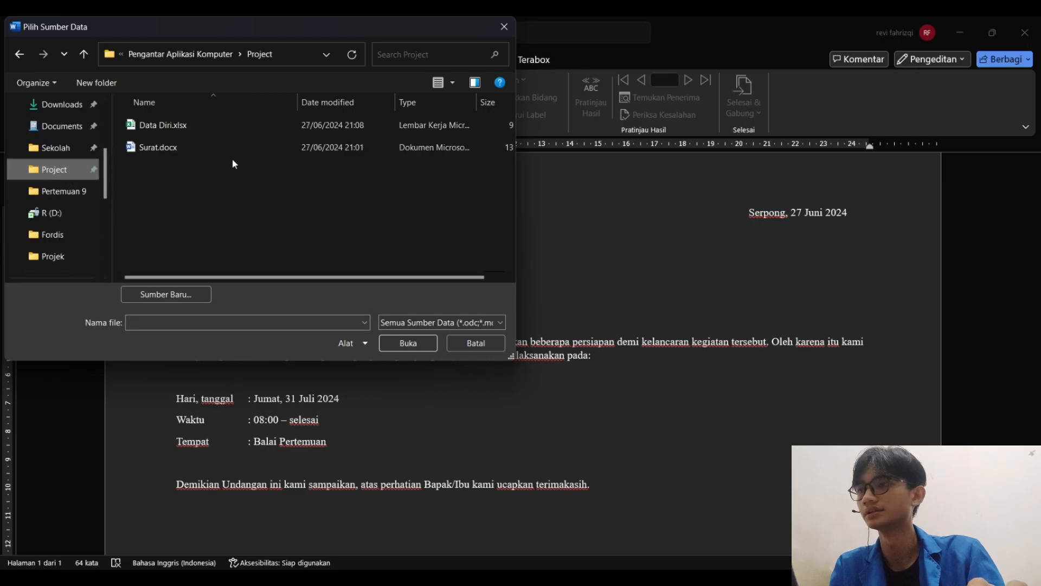
click(186, 125)
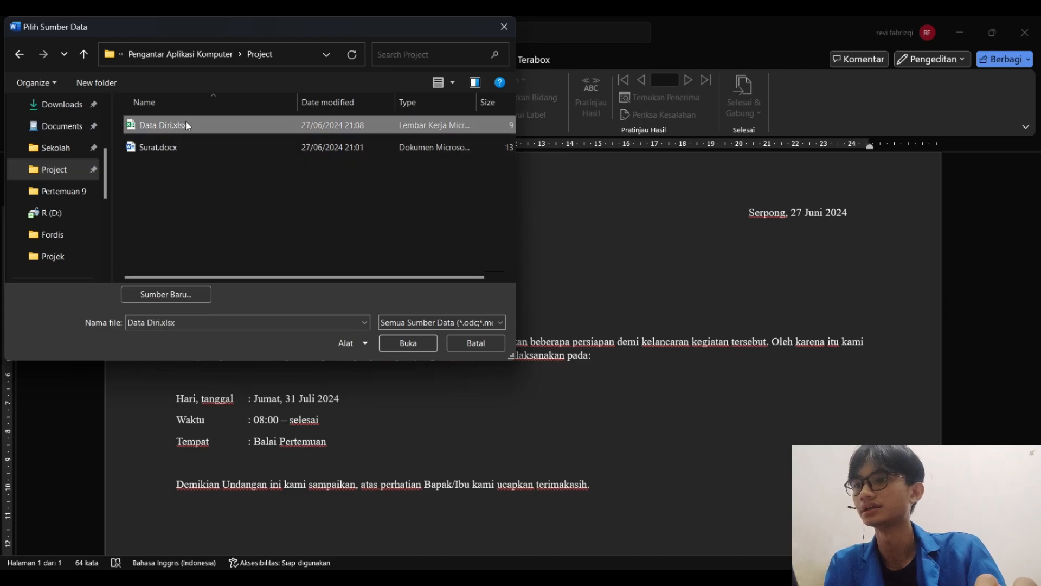
click(398, 346)
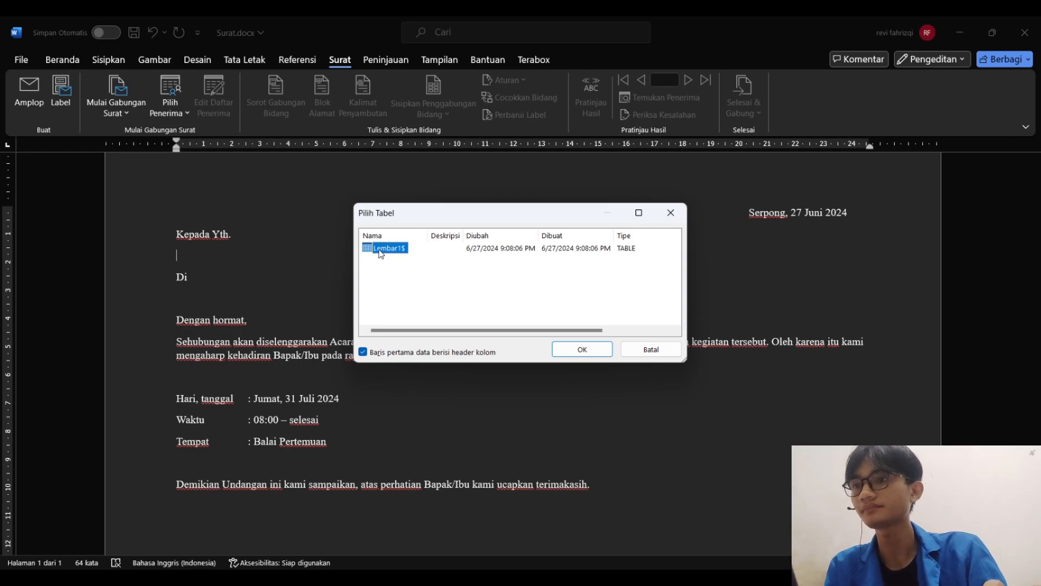
click(595, 350)
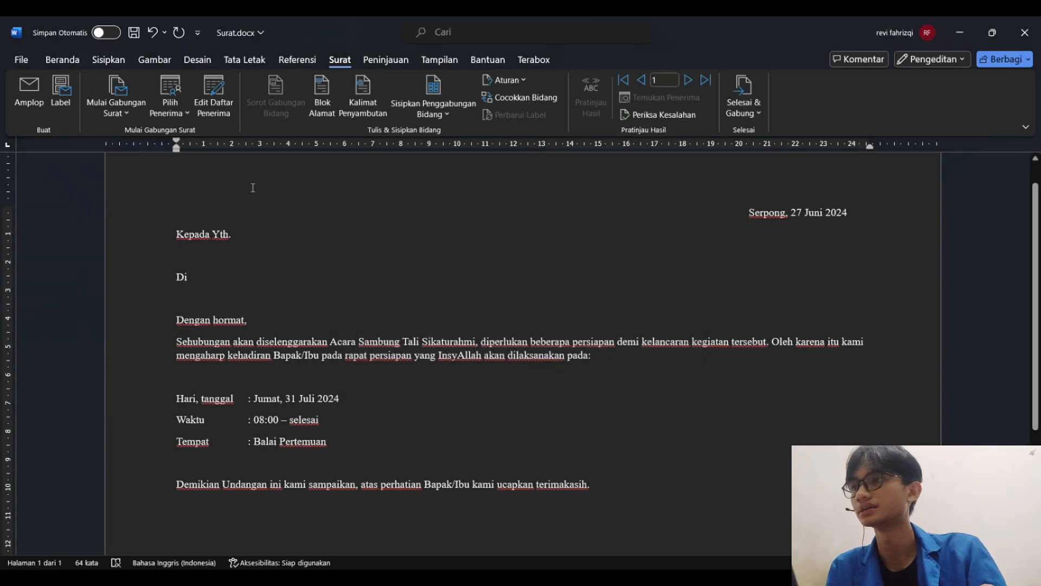
Repeat the recipient selection from an existing list, choosing Data Diri.xlsx and its Lembar1$ table again
click(170, 111)
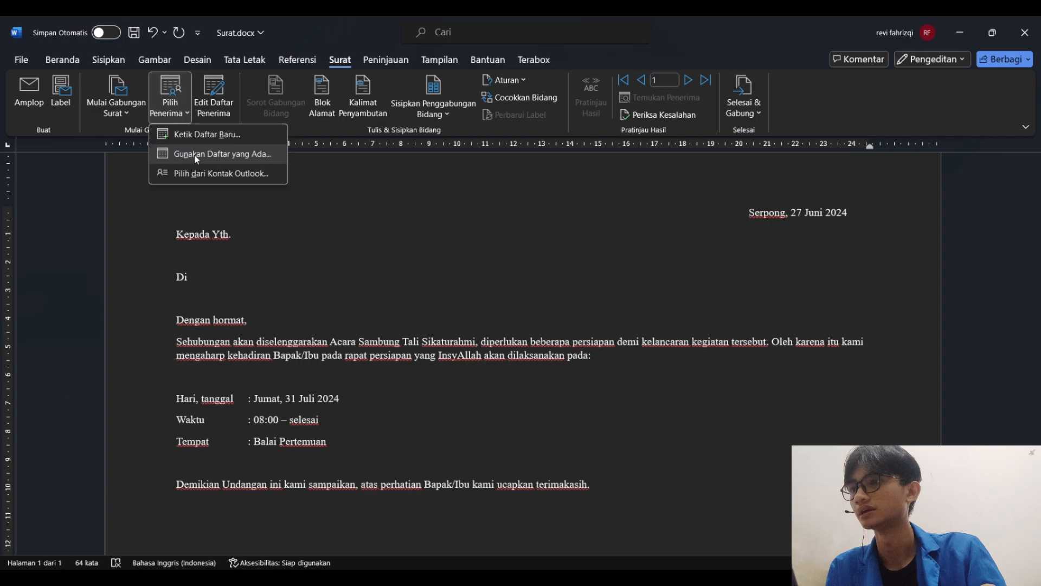
click(217, 154)
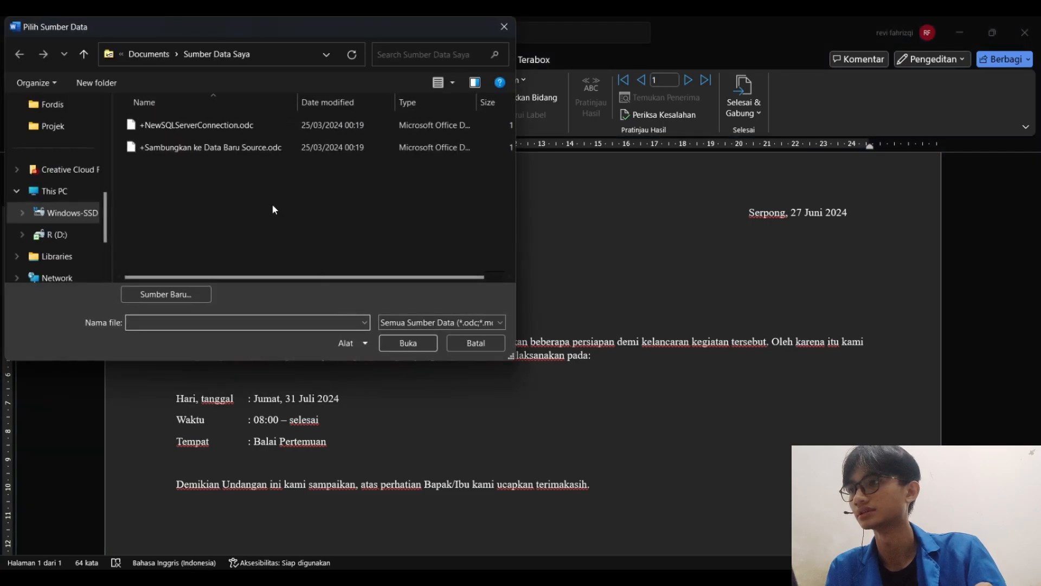
scroll(62, 127, up, 1)
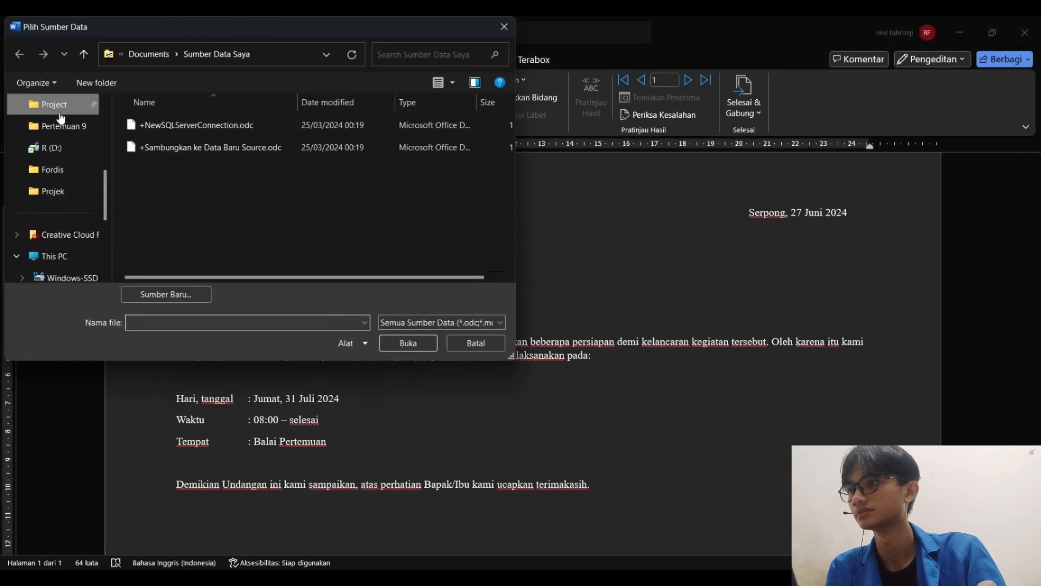
click(54, 104)
click(163, 125)
click(409, 343)
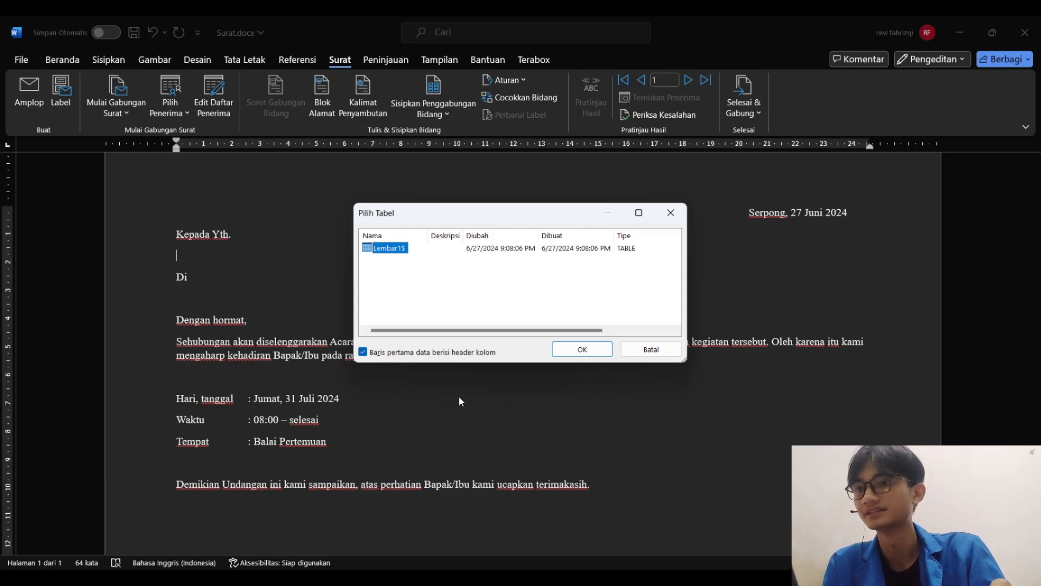
click(563, 352)
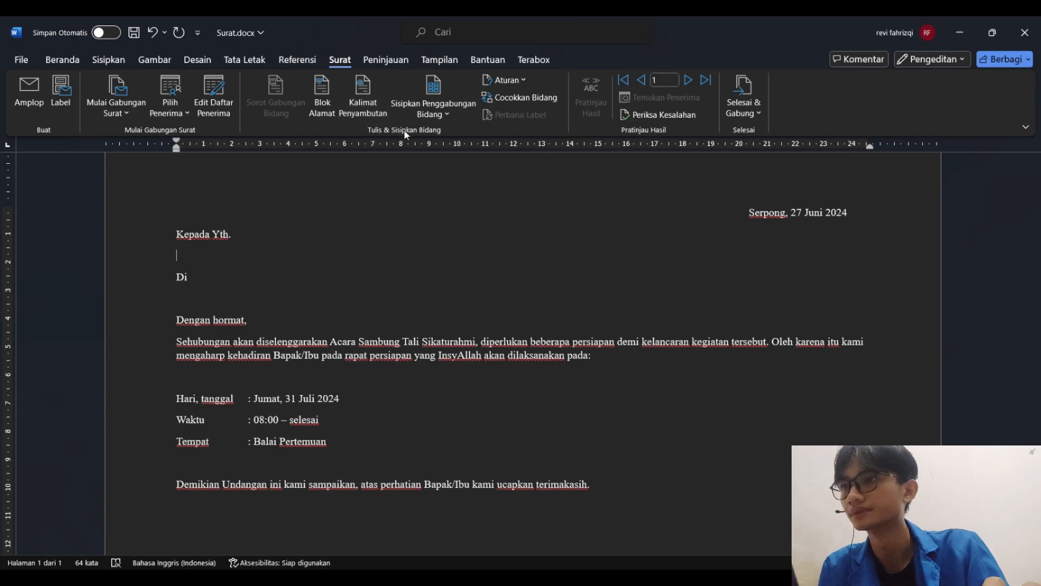
Insert the Nama merge field under "Kepada Yth." and the Alamat merge field on a new line under "Di"
click(441, 115)
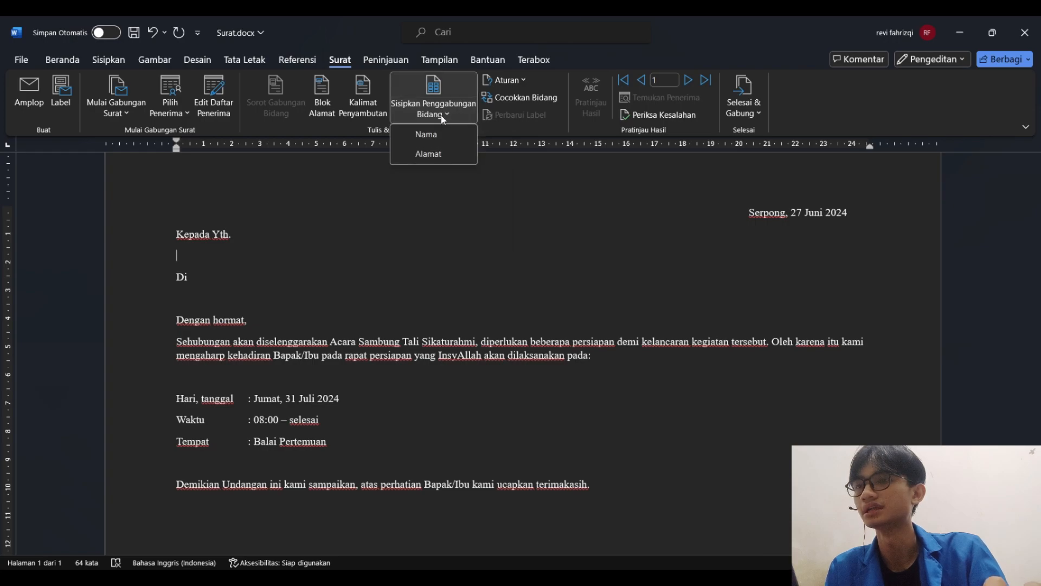
click(416, 140)
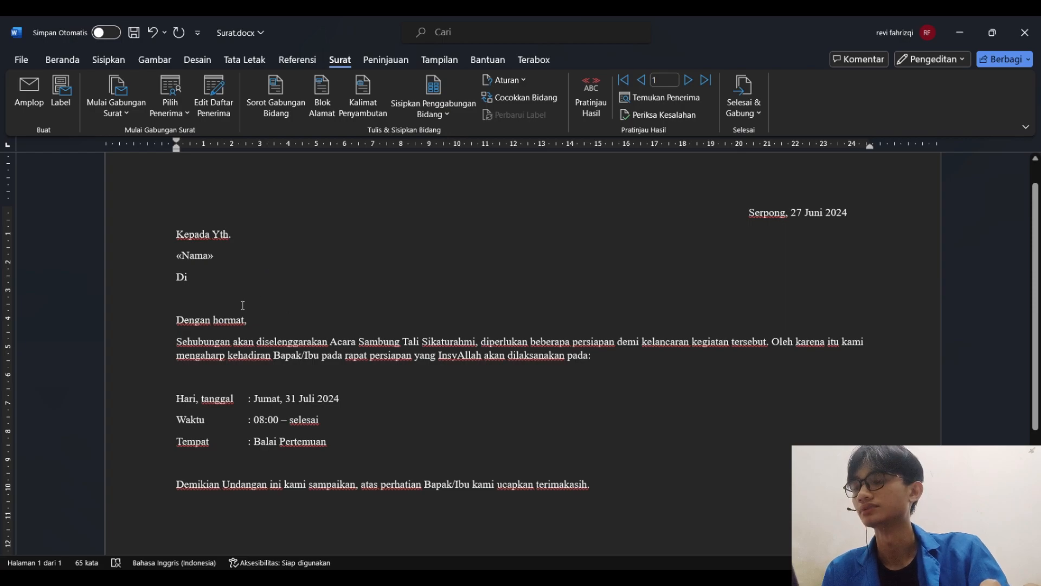
click(226, 291)
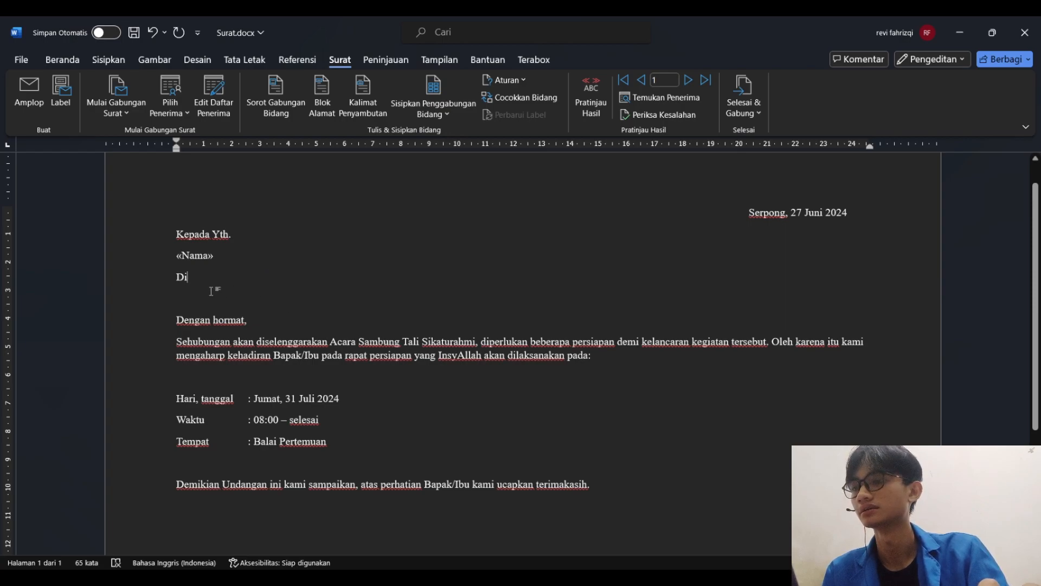
key(Return)
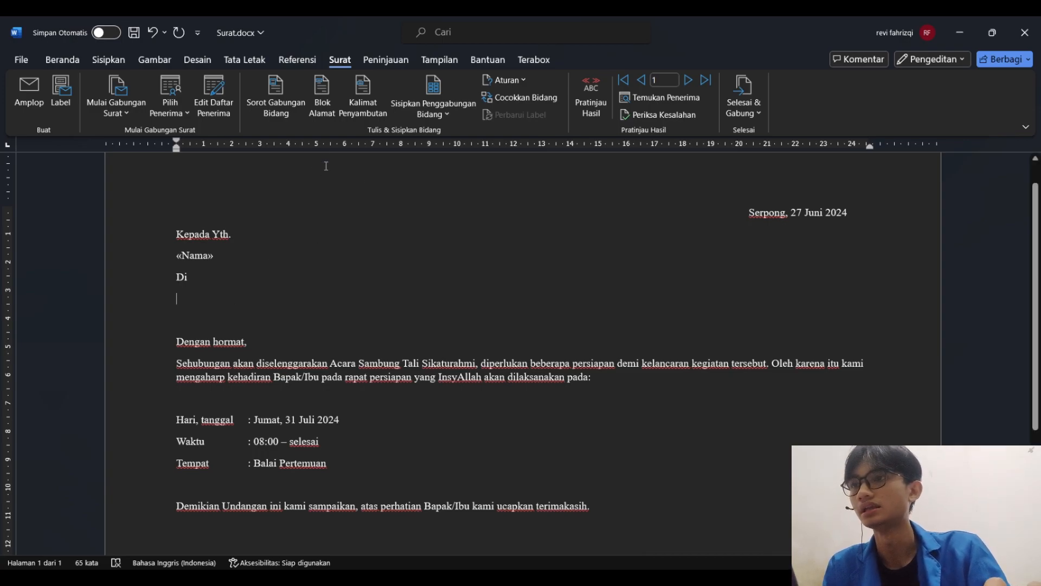
click(432, 116)
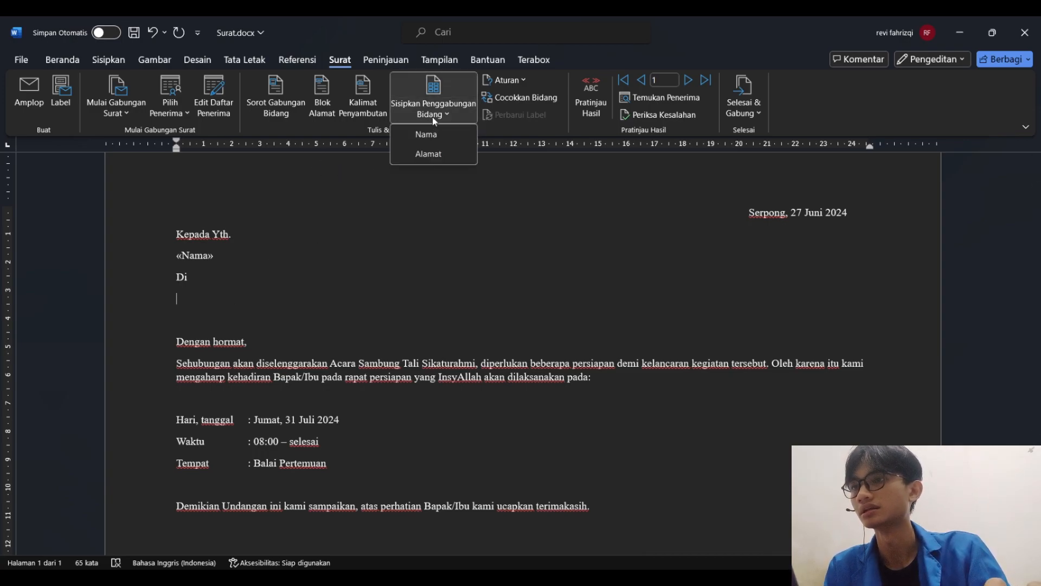
click(428, 153)
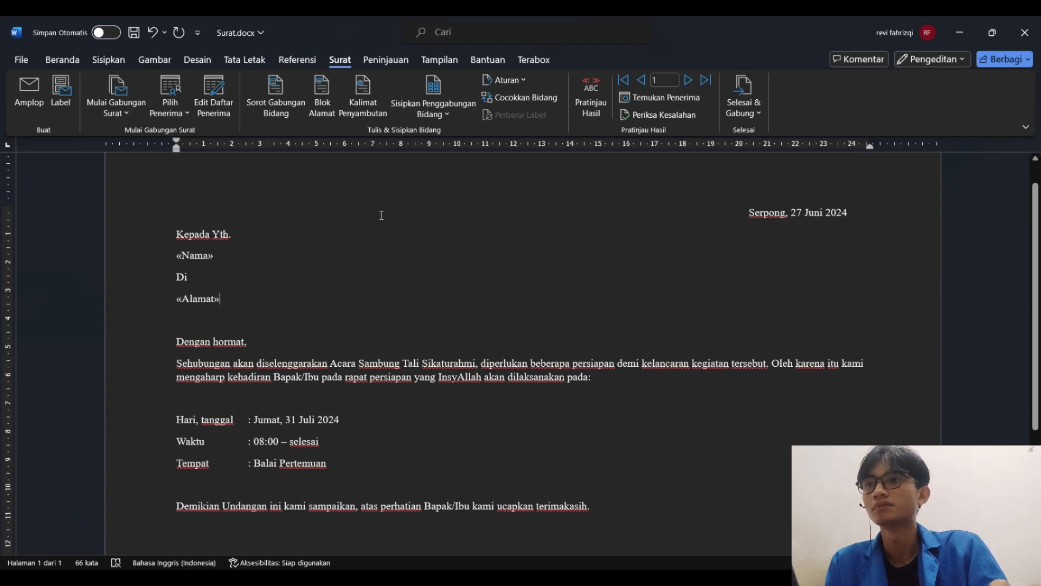
Preview the merge results in the letter and open Data Diri.xlsx from the Project folder to compare them with the source list
click(588, 111)
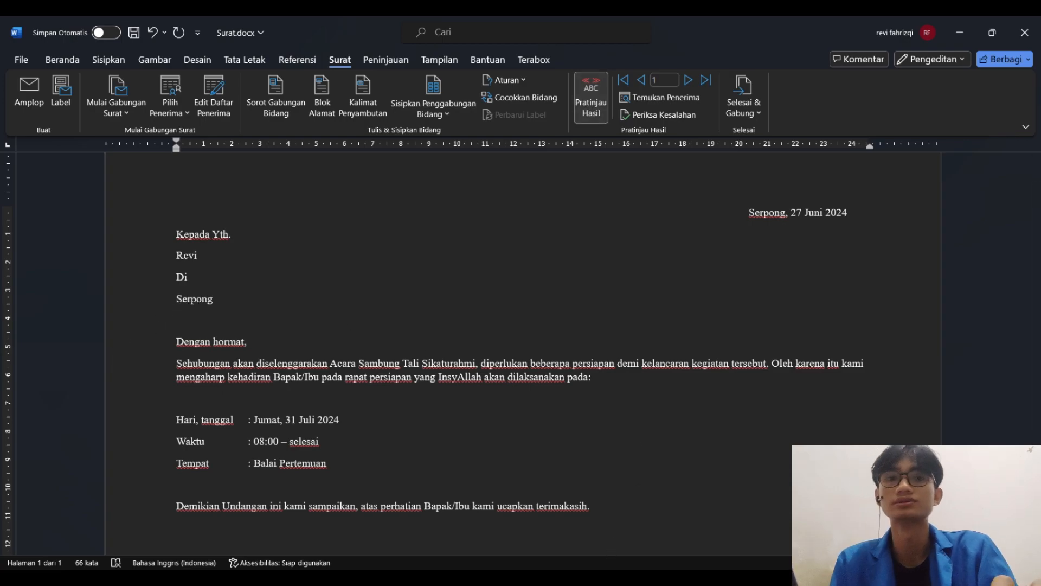
mouse_move(566, 578)
click(566, 515)
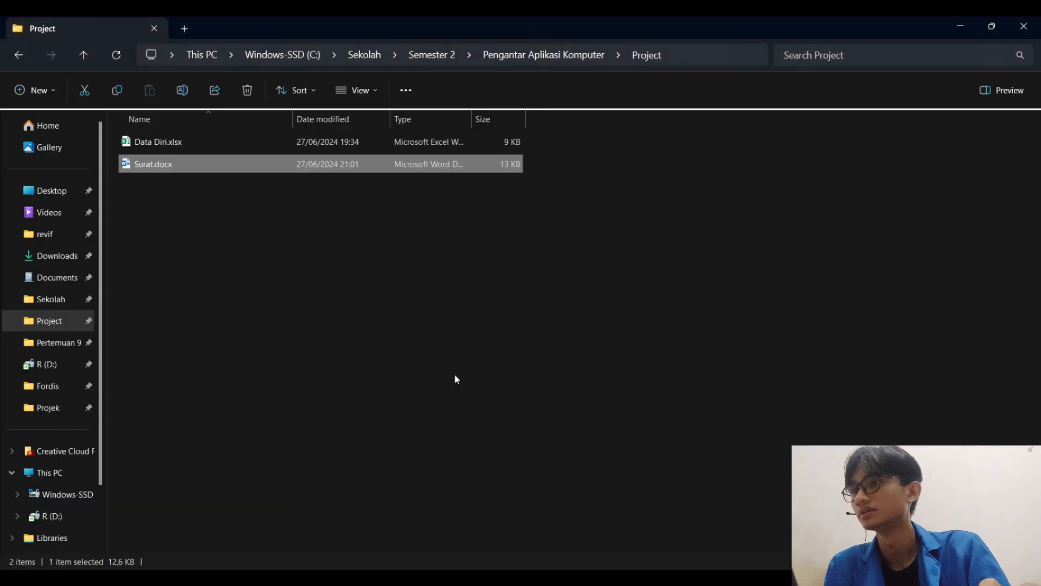
double_click(234, 140)
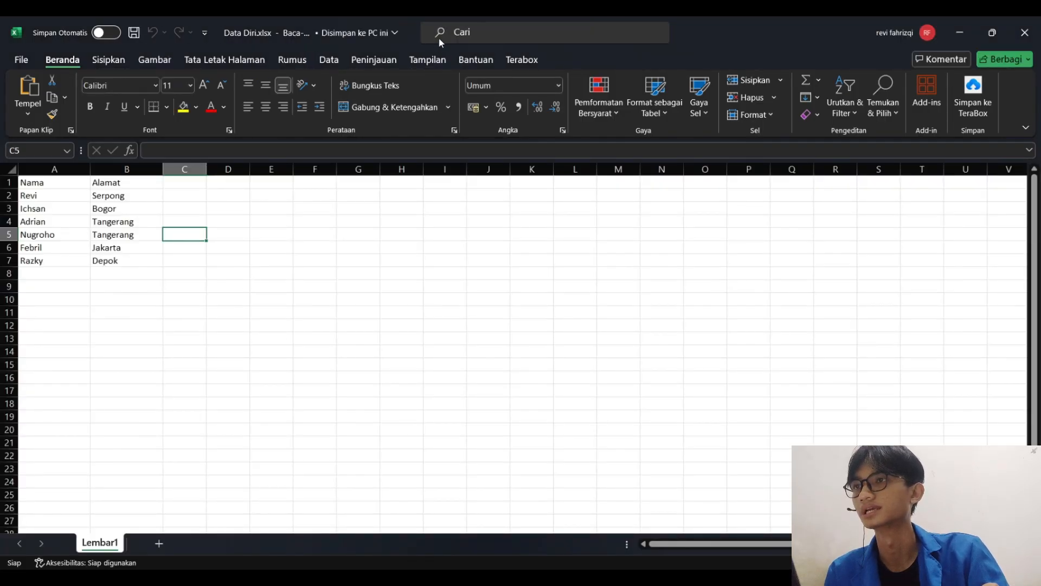
Move the Data Diri.xlsx window beside the letter to compare its list with the previewed name and address, and return to Surat.docx in Word
drag(382, 17, 645, 87)
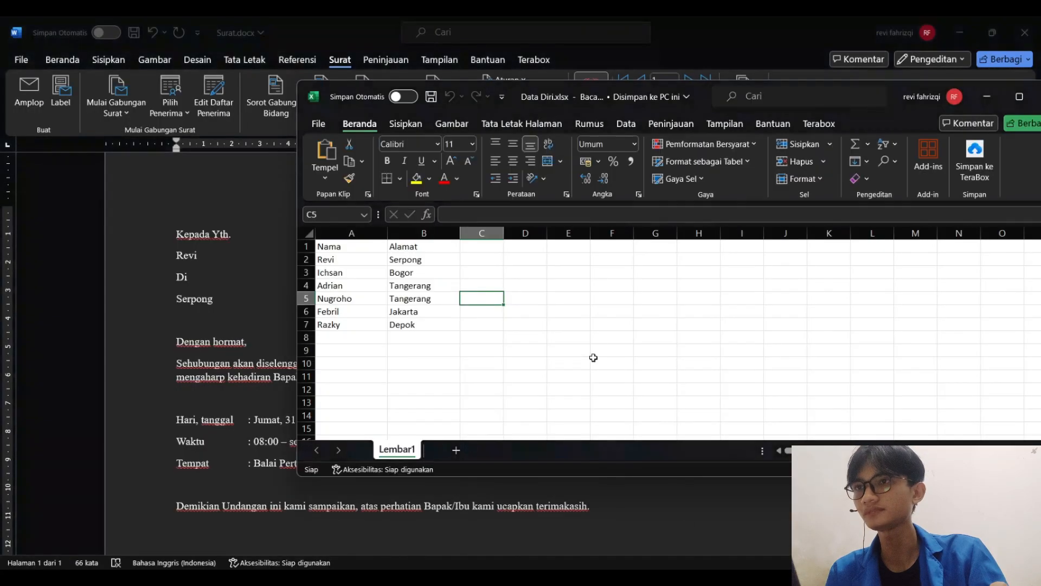
drag(554, 82, 665, 76)
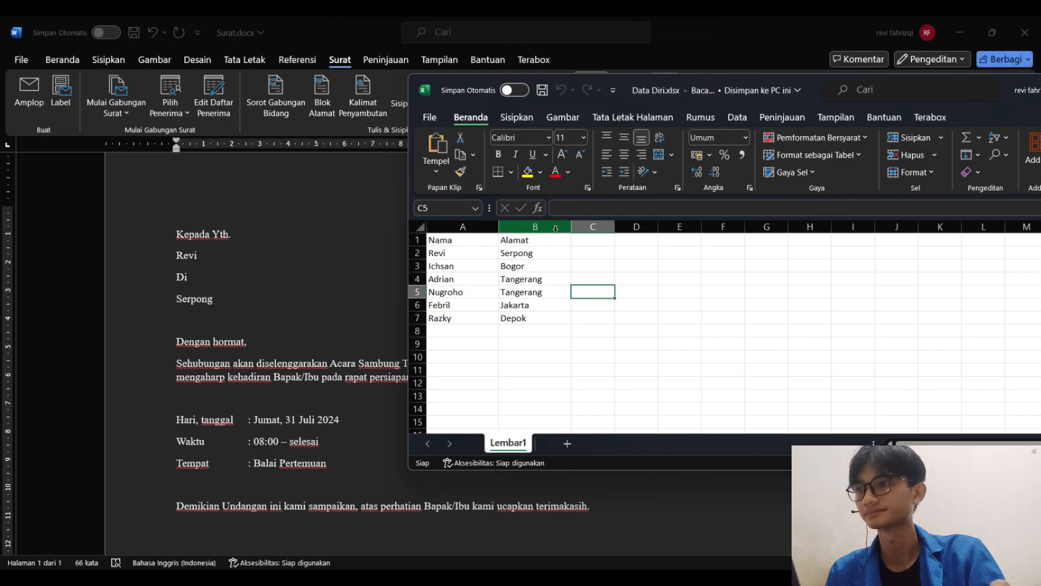
click(305, 273)
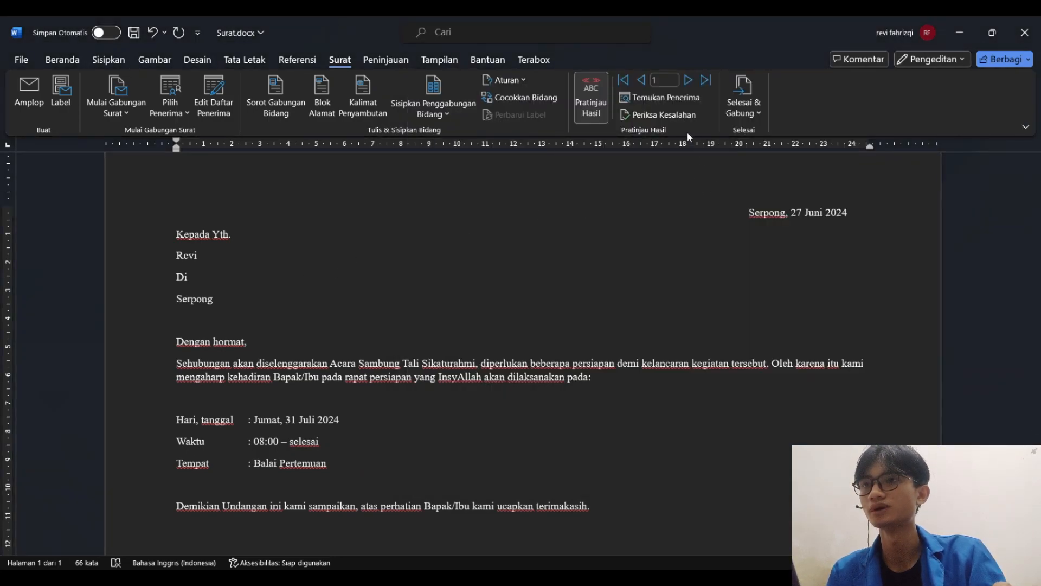
Page through the previewed merge records from the first recipient to record 6, checking the name and address in each letter
click(689, 86)
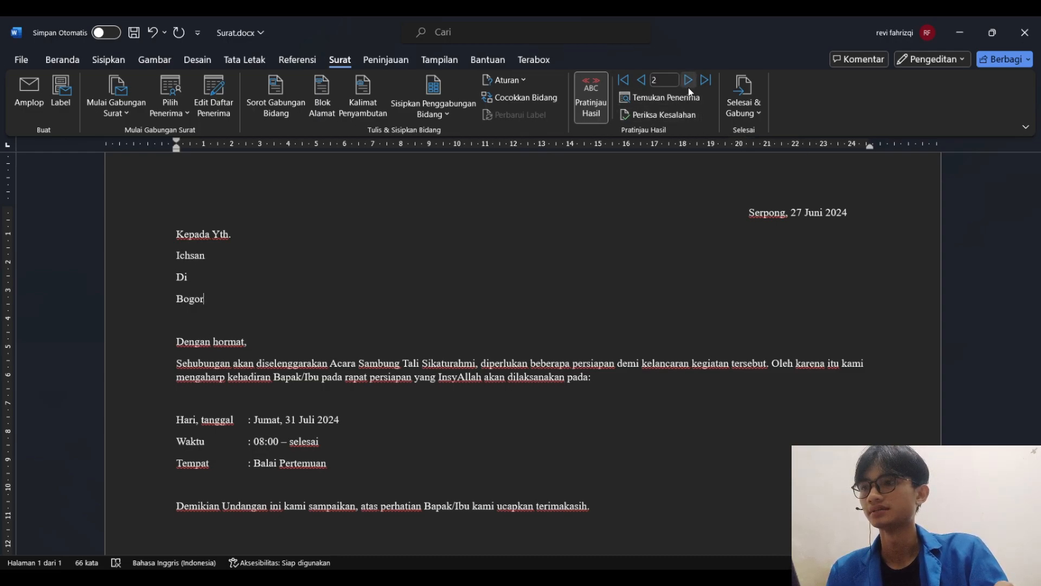
click(688, 82)
click(689, 83)
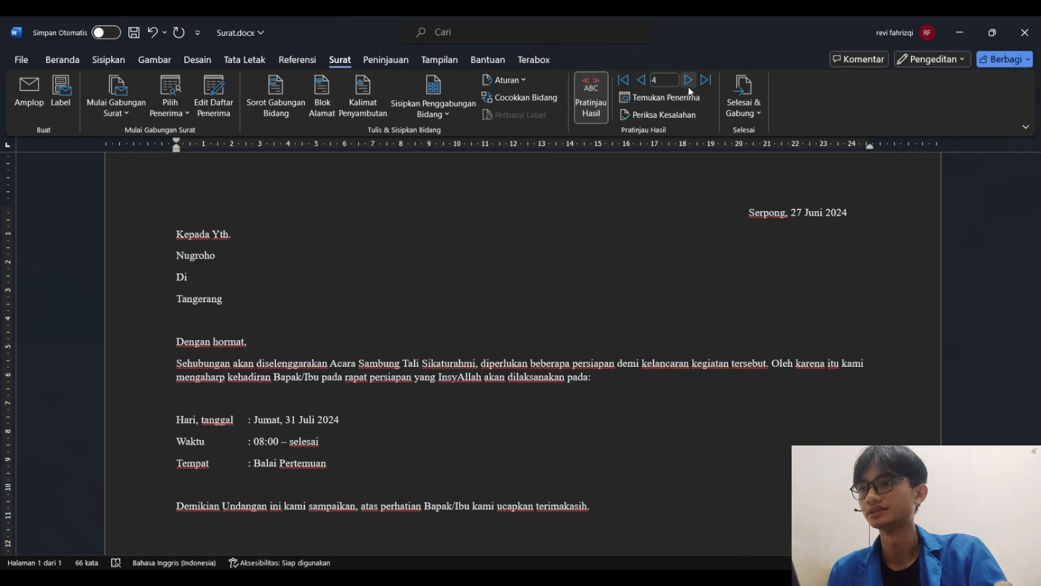
click(688, 81)
click(688, 82)
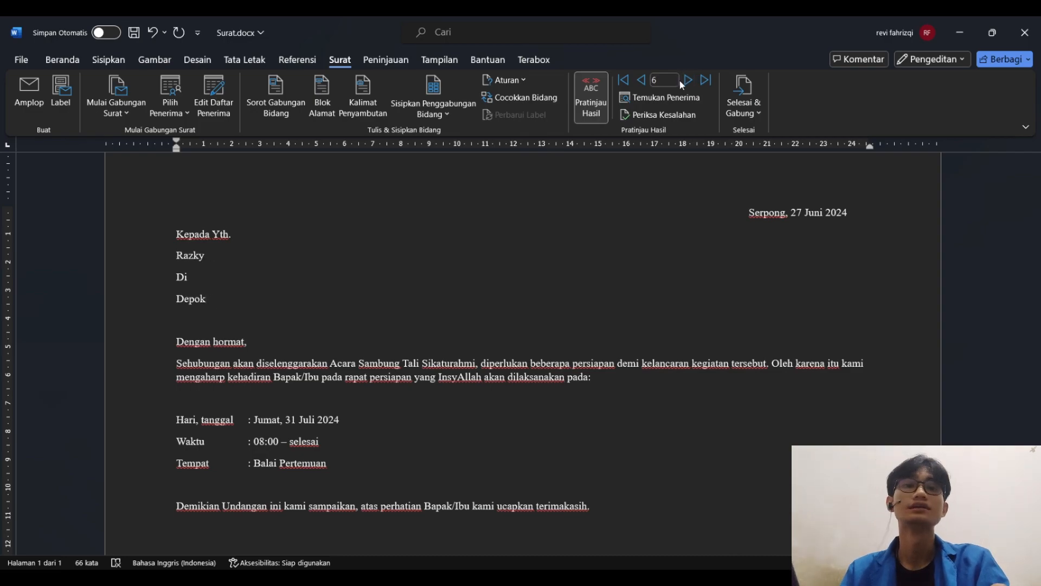